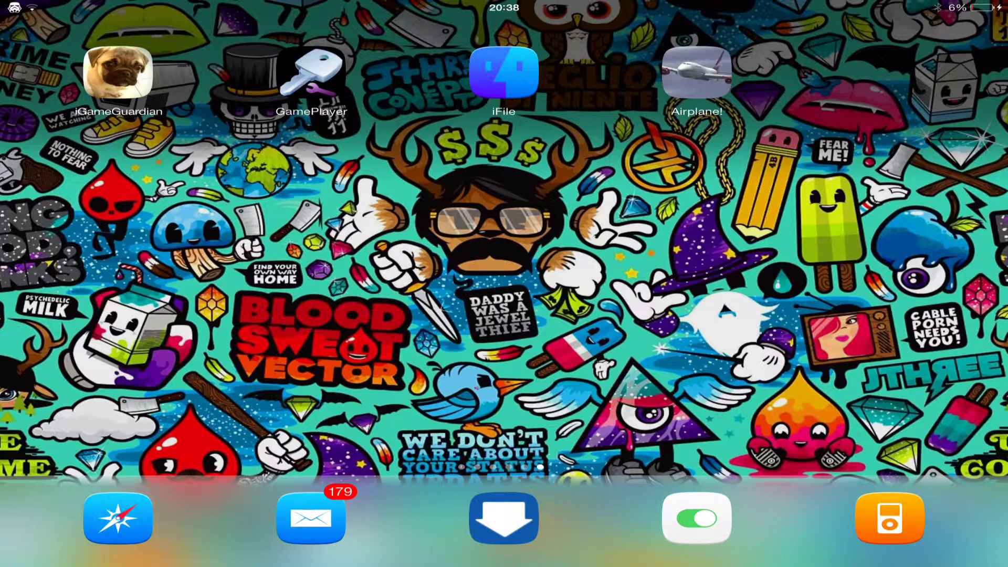
Swipe to the home screen page that holds the Cydia icon
left_click_drag(315, 276, 709, 276)
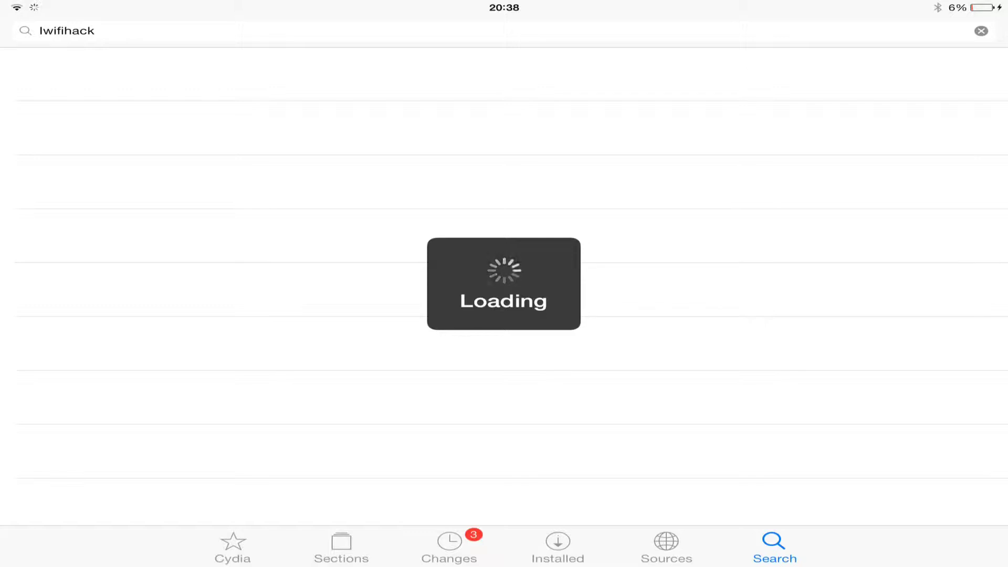
left_click(233, 547)
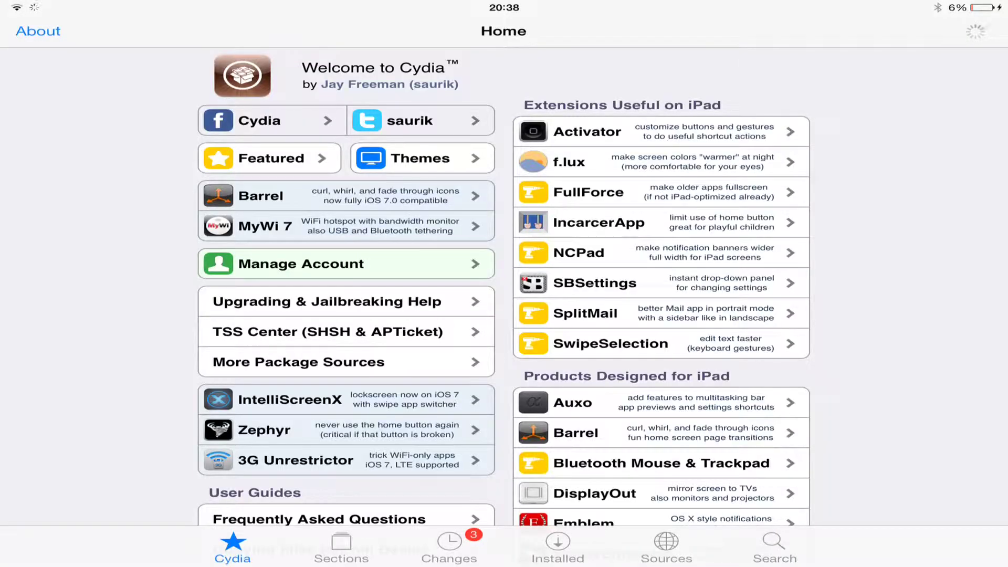
left_click(667, 547)
left_click(977, 31)
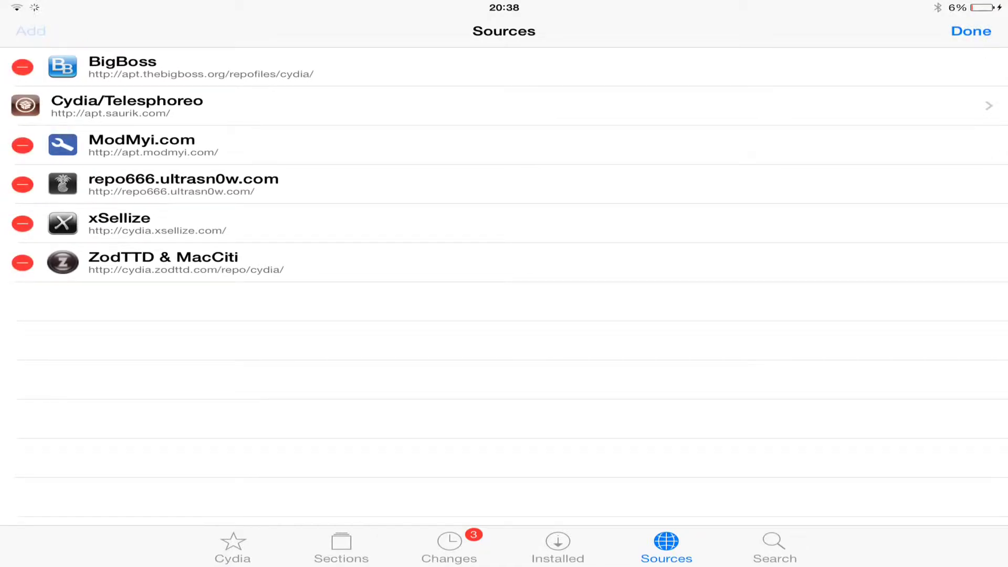
left_click(31, 31)
type("c")
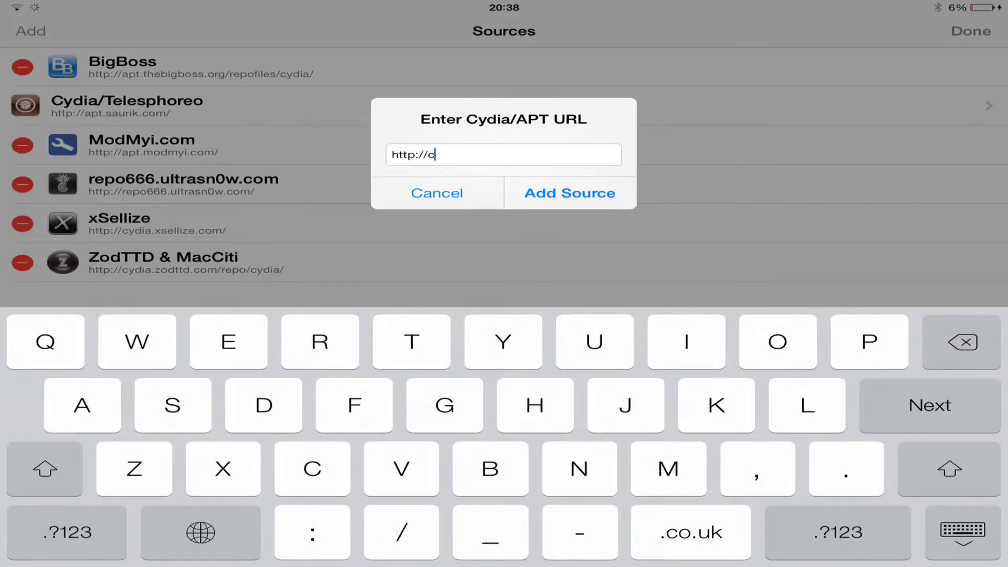
type("ydia.x")
type("e")
key("BackSpace")
type("sel")
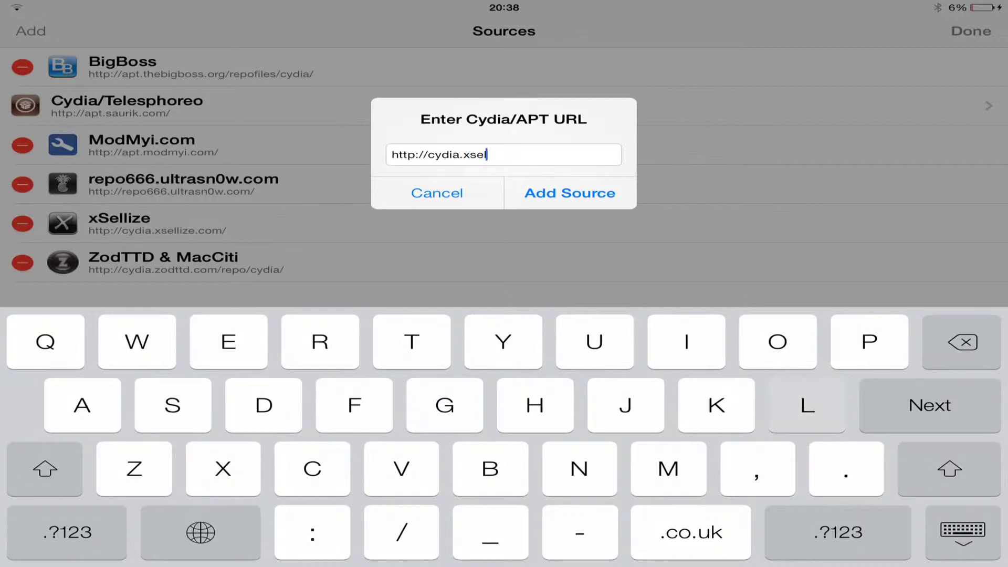
type("lize.c")
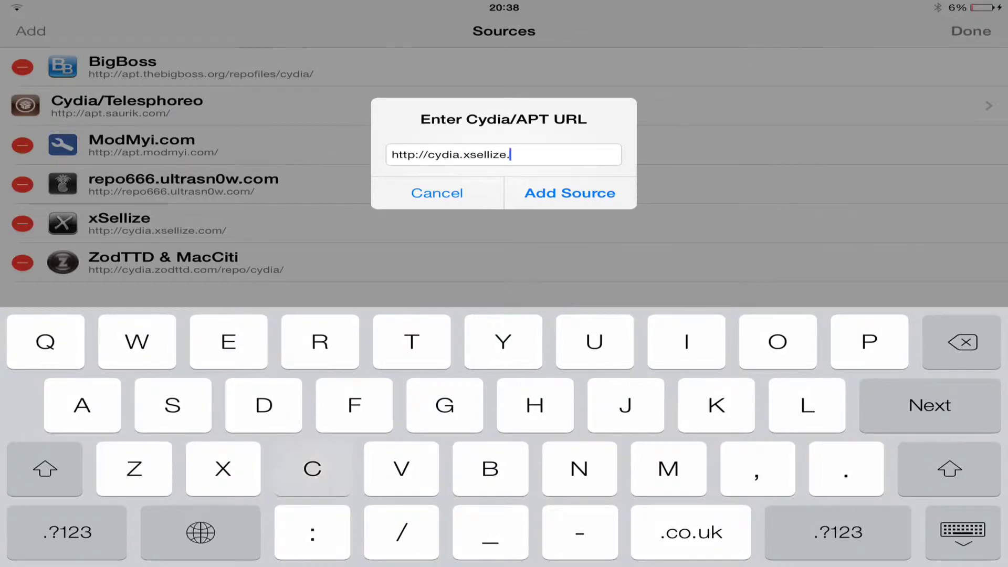
type("om")
left_click(570, 193)
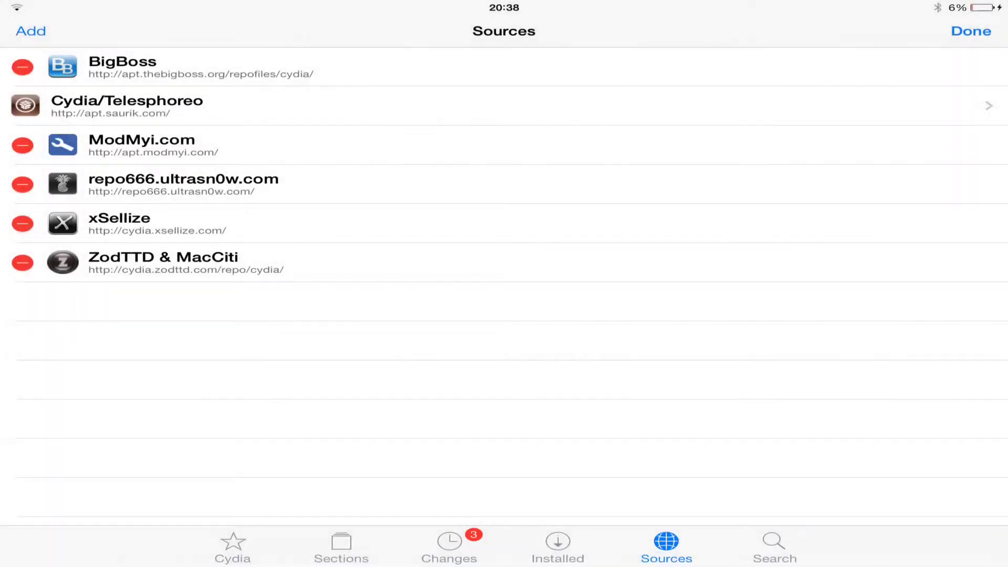
Finish editing sources and find the Local IAP-Store package through a new search
left_click(972, 30)
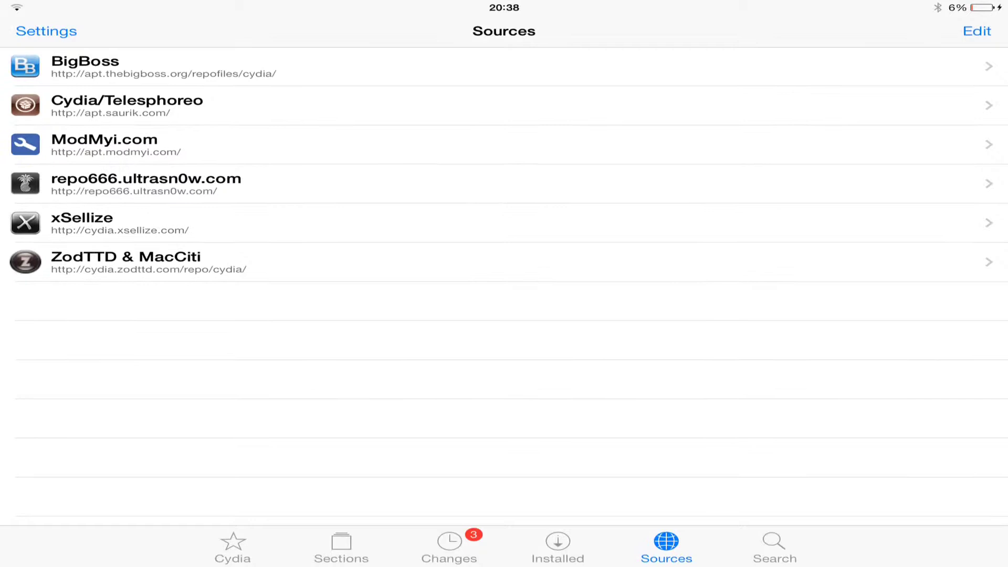
left_click_drag(505, 222, 504, 201)
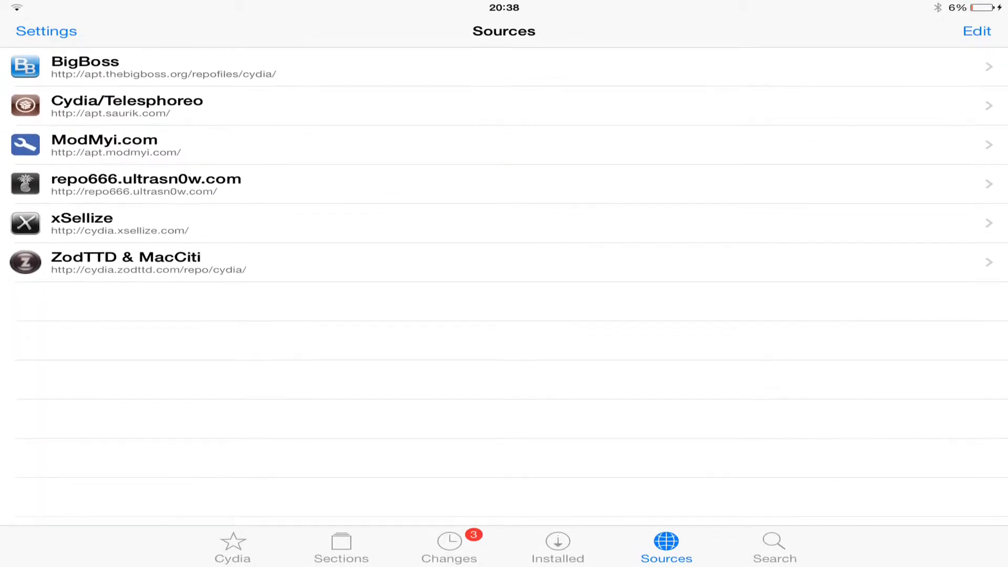
left_click(775, 547)
left_click(981, 31)
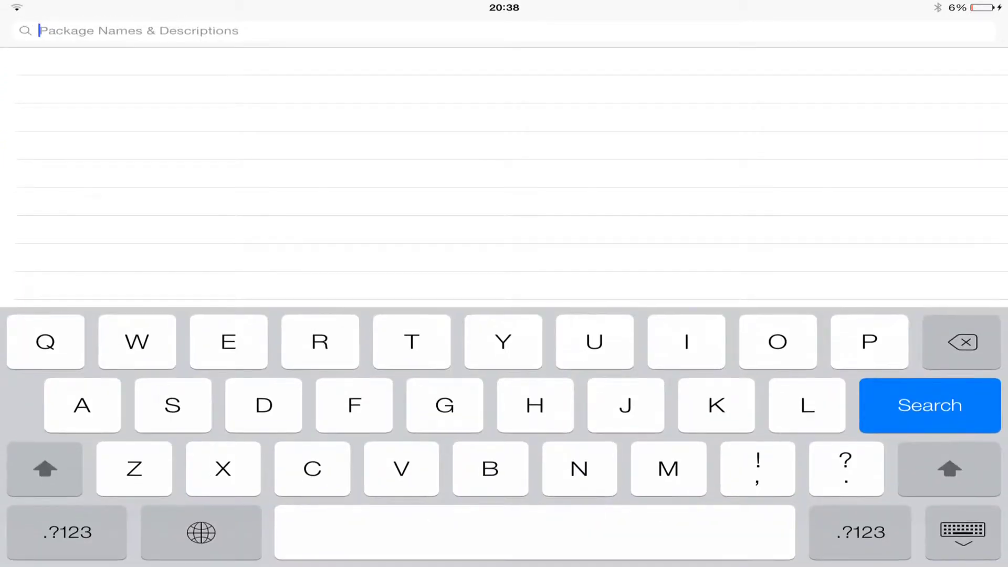
type("Loca")
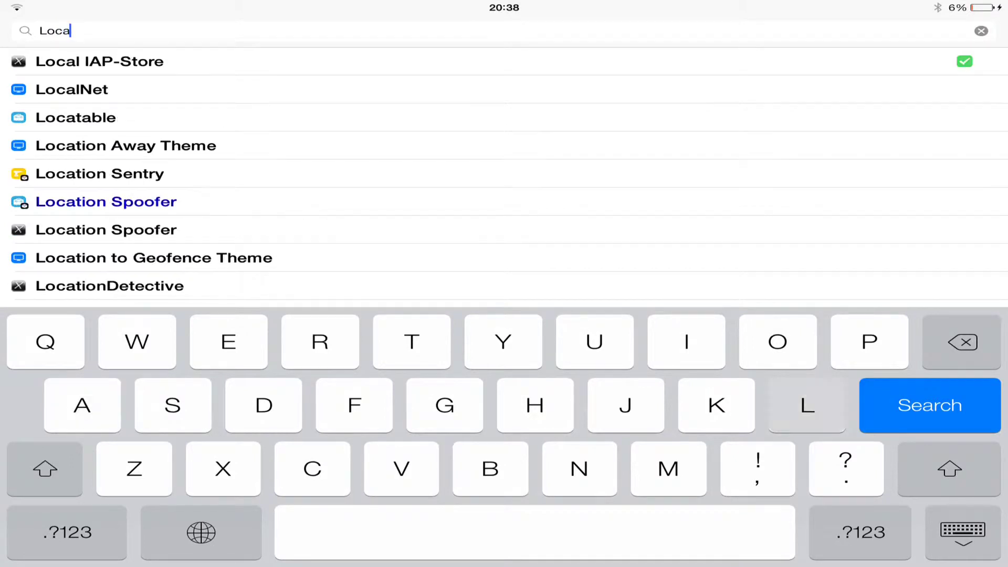
type("l")
left_click(99, 62)
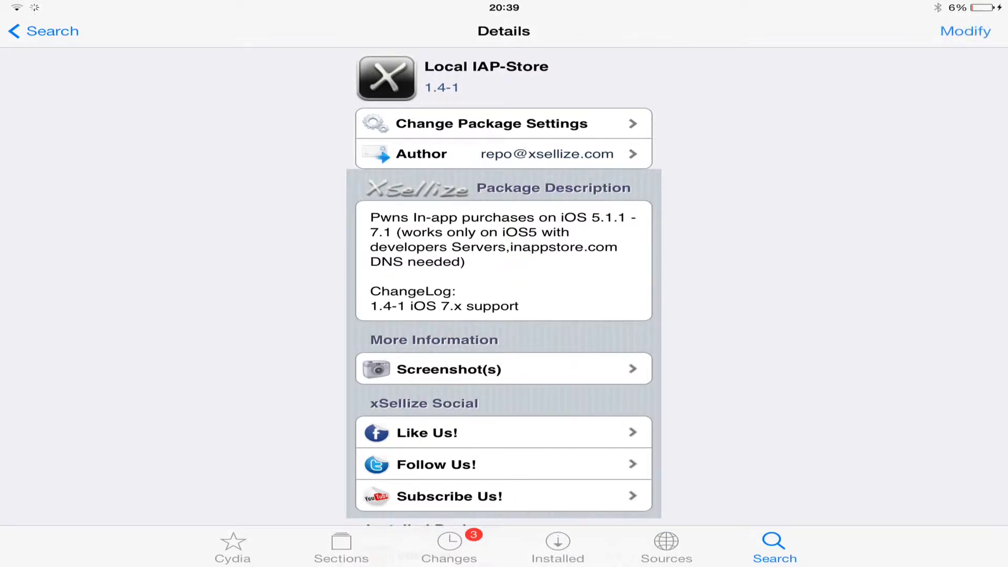
Reinstall Local IAP-Store 1.4-1, confirm the queued change, and return home
left_click(966, 31)
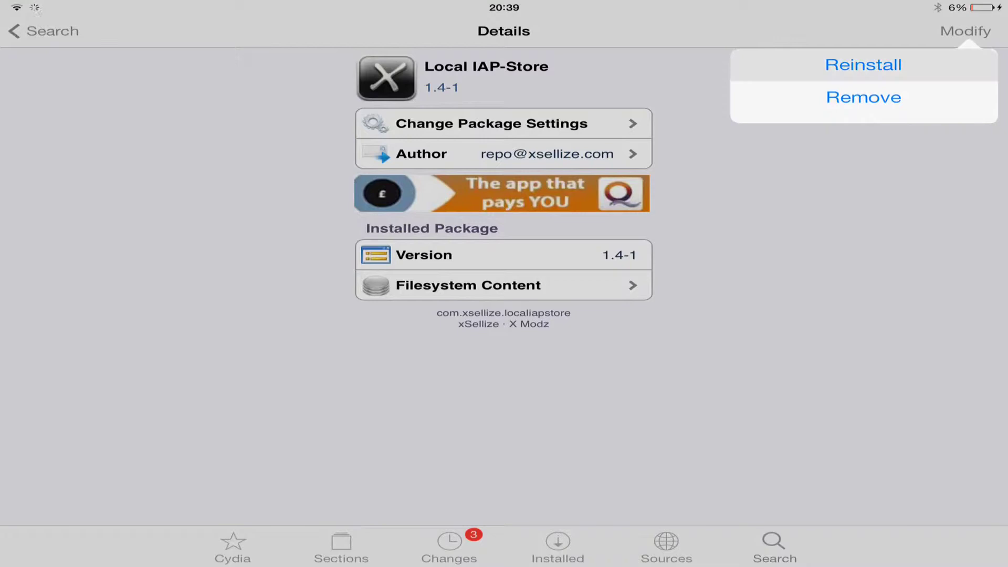
left_click(864, 65)
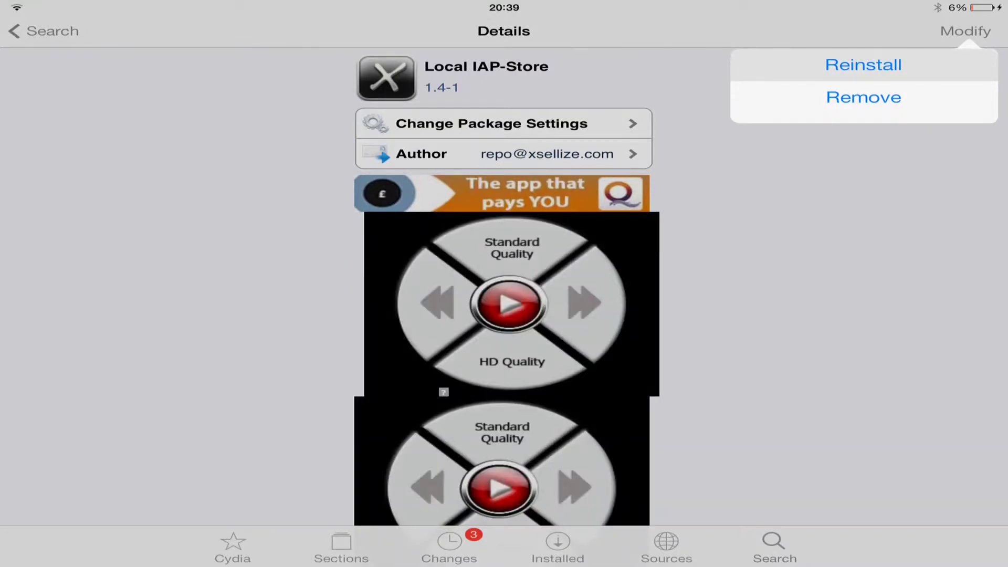
left_click(864, 65)
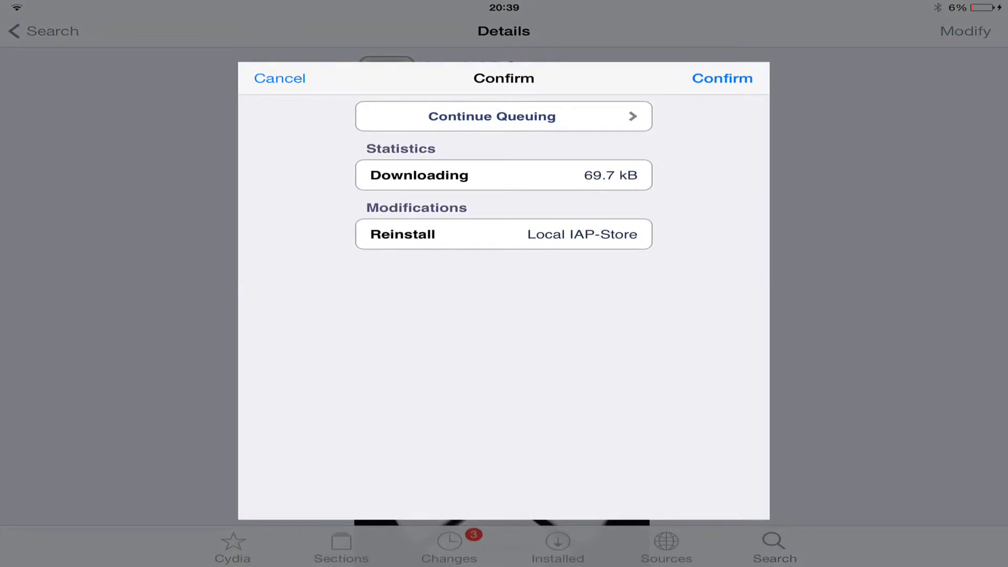
left_click(722, 79)
left_click(280, 78)
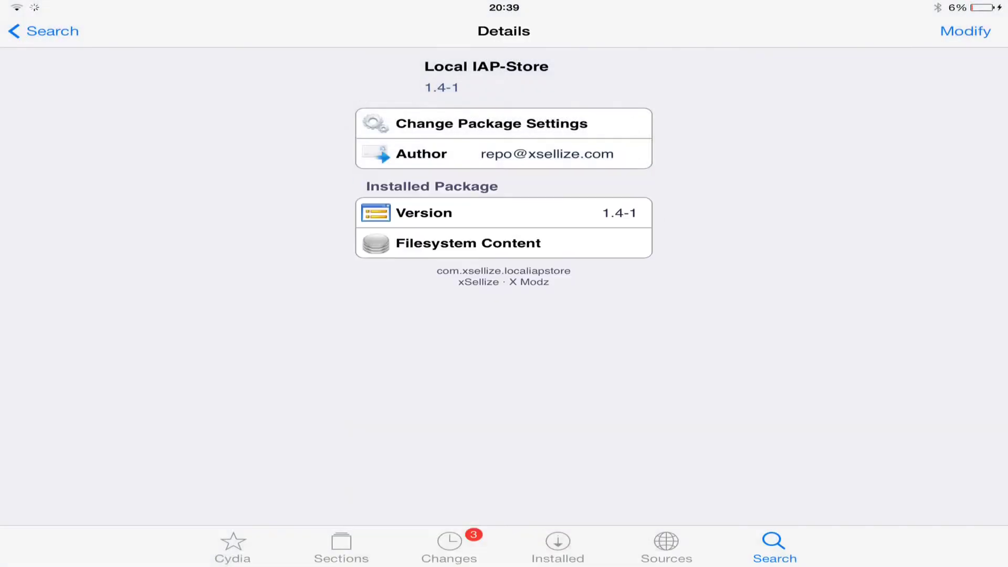
key("super+shift+h")
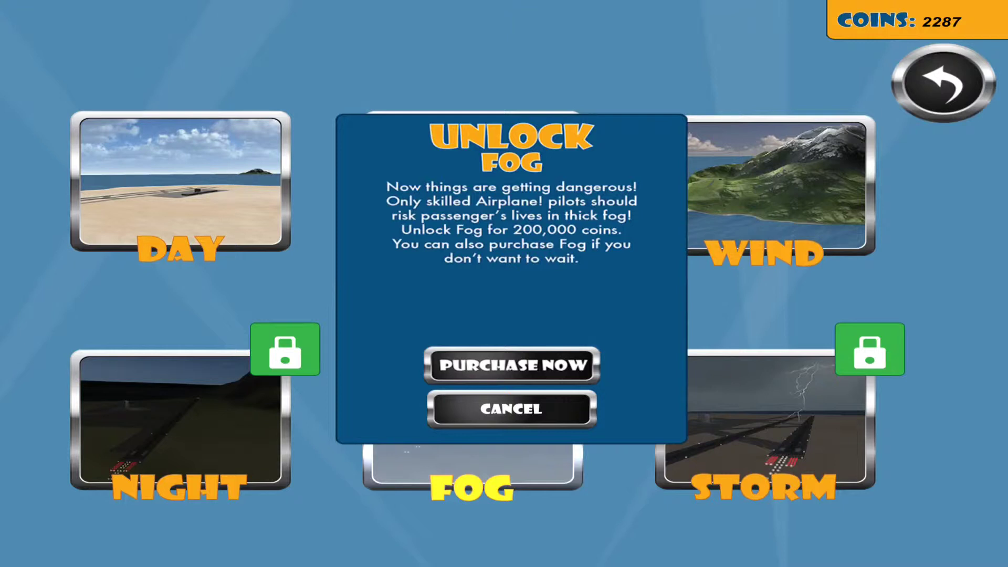
Decline the Fog unlock offer, then start the Night map purchase and dismiss the store prompt
left_click(540, 403)
left_click(181, 417)
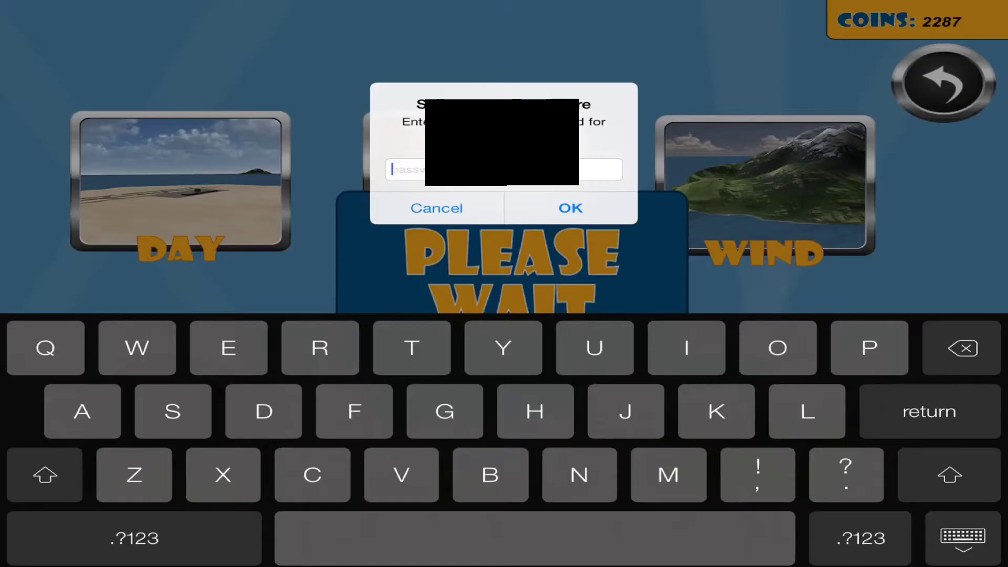
left_click(459, 209)
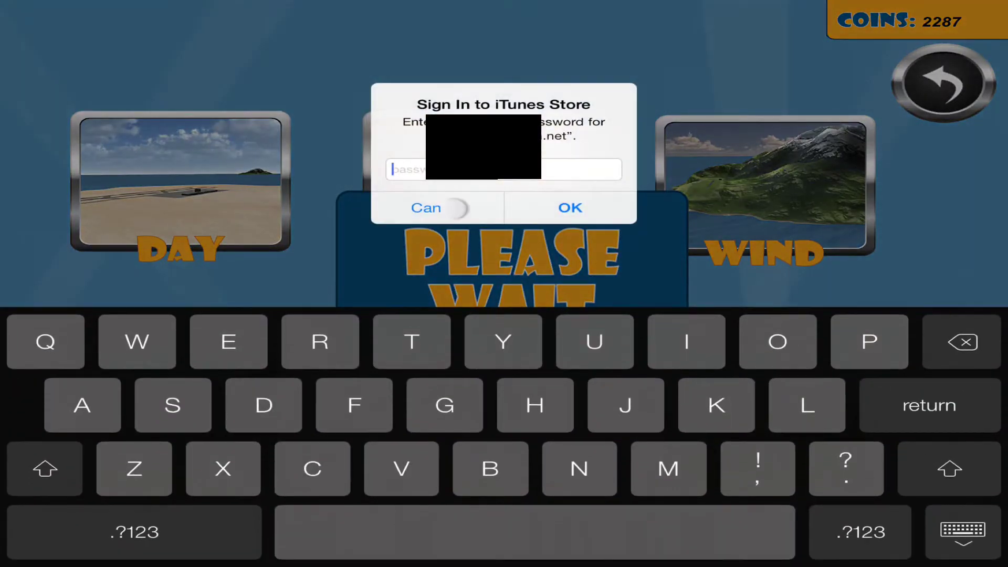
Cancel the iTunes sign-in alert, pick an airplane, then quit Airplane! to the home screen
left_click(426, 207)
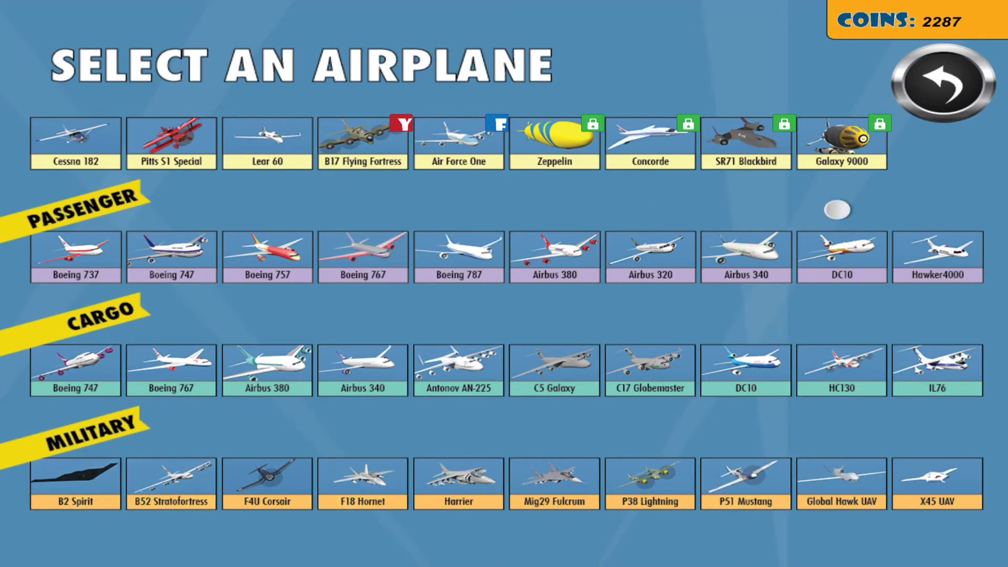
left_click(926, 239)
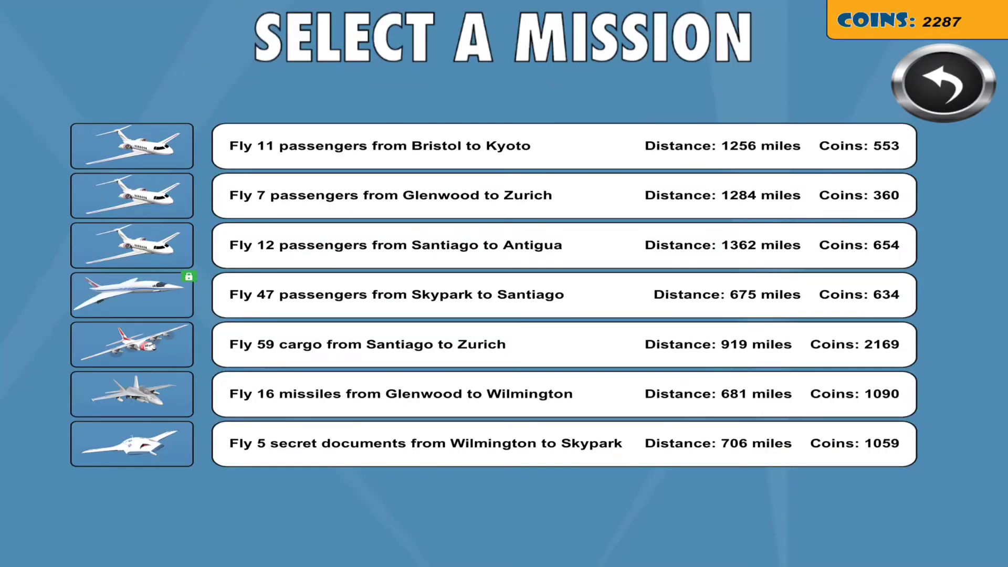
key("super")
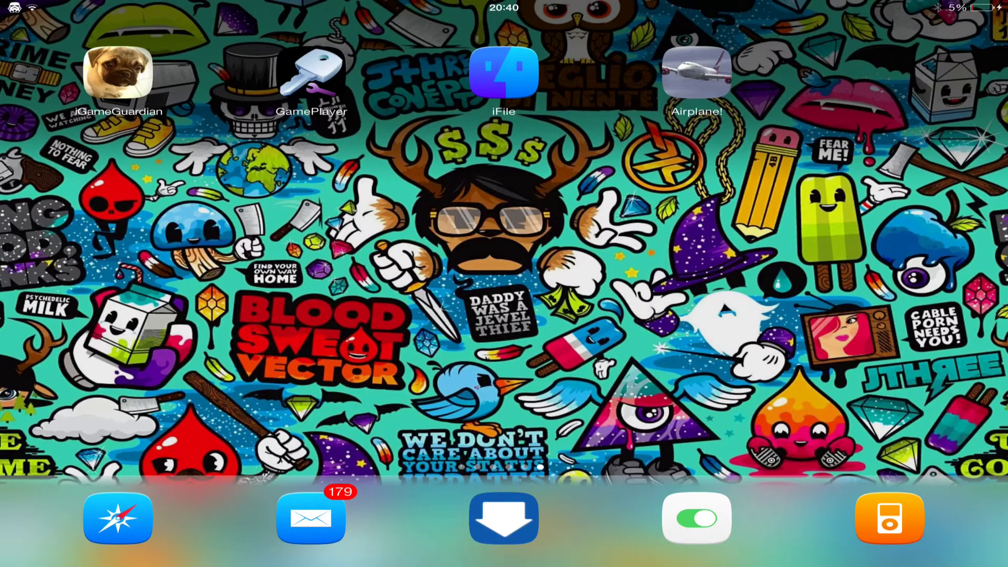
left_click(125, 69)
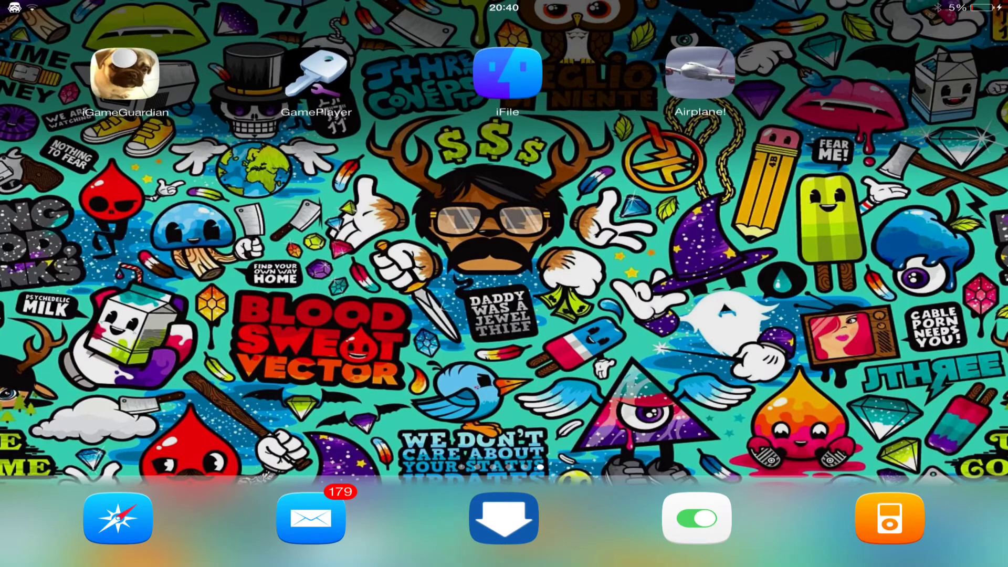